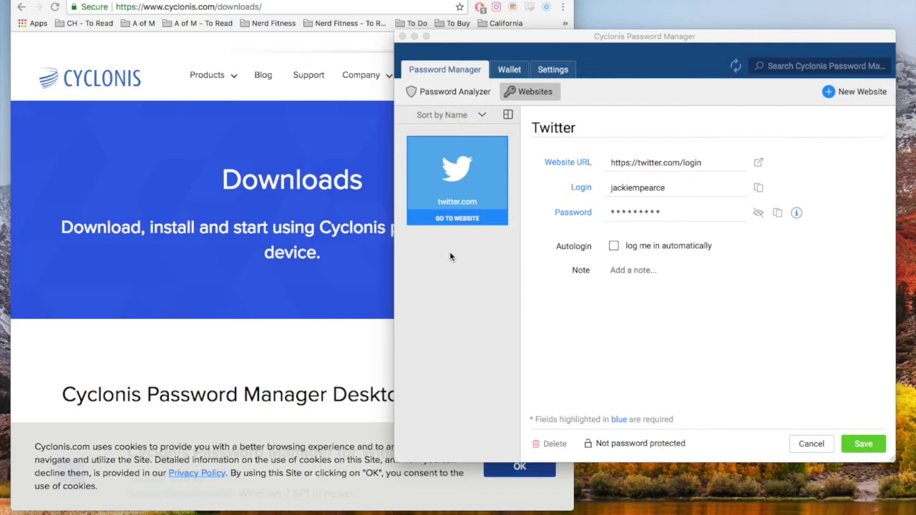
# Review the desktop application and browser extension downloads on the Cyclonis downloads page, and look at the Chrome extension's saved passwords view.
pyautogui.click(208, 124)
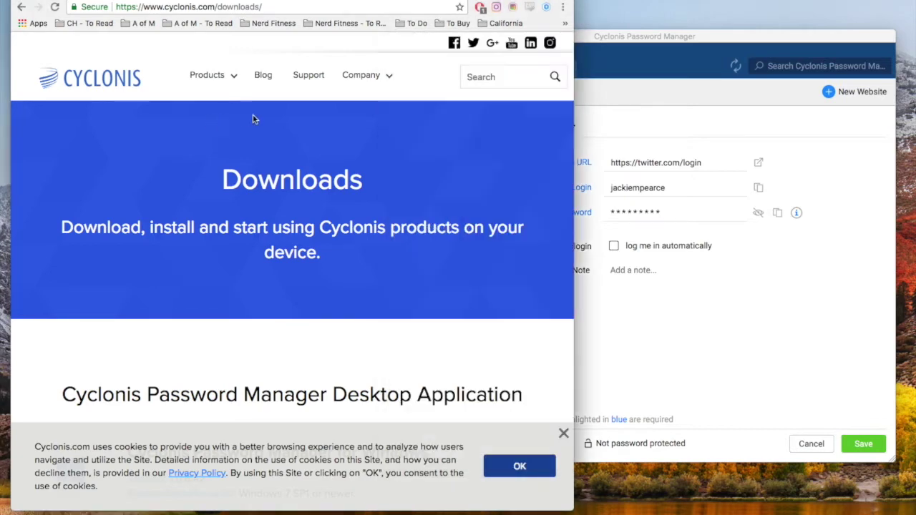
pyautogui.scroll(-3, 348, 206)
pyautogui.click(732, 303)
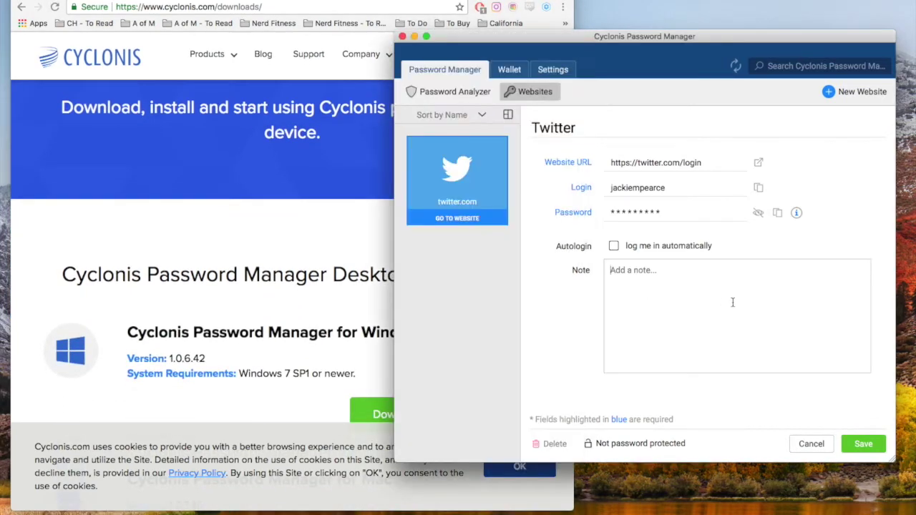
pyautogui.click(300, 226)
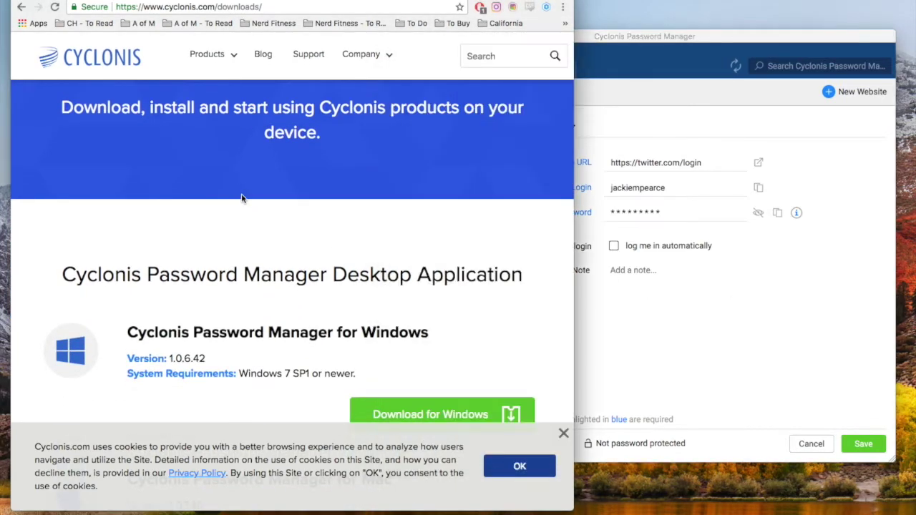
pyautogui.scroll(-2, 275, 200)
pyautogui.scroll(-2, 277, 201)
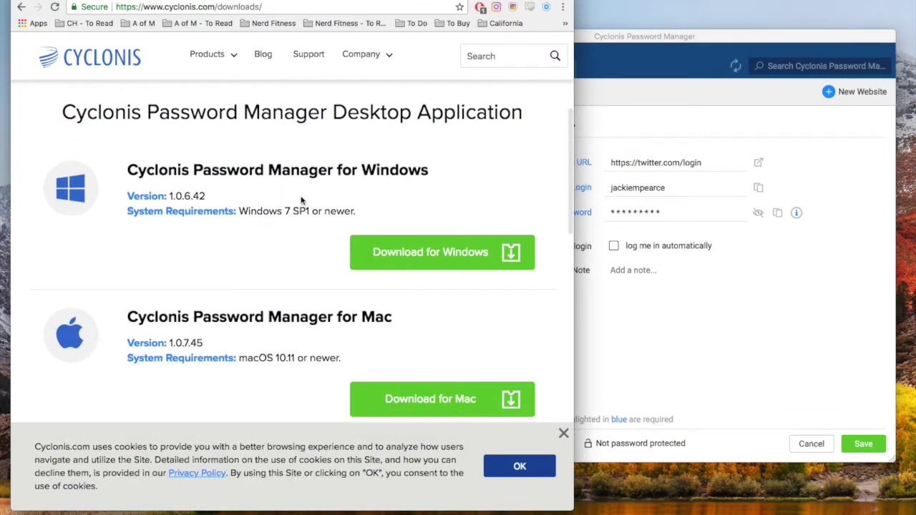
pyautogui.scroll(-3, 308, 200)
pyautogui.scroll(-2, 329, 201)
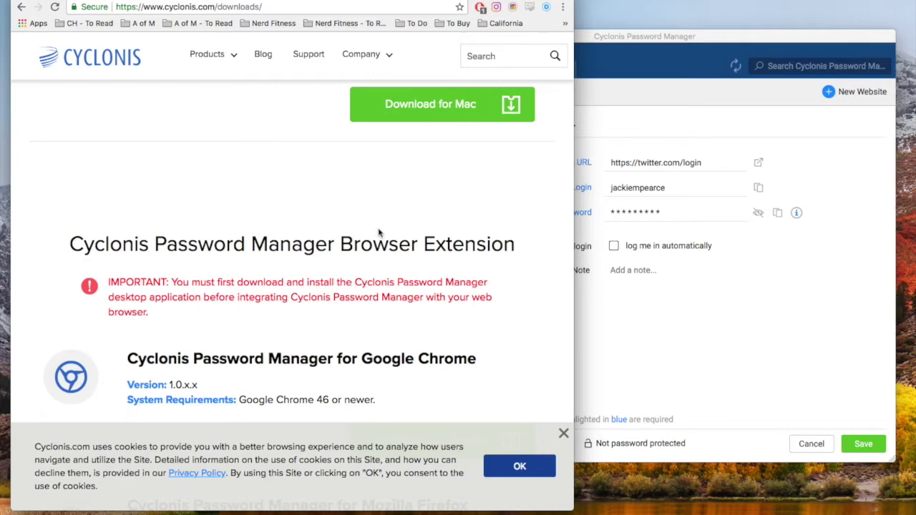
pyautogui.scroll(-6, 379, 232)
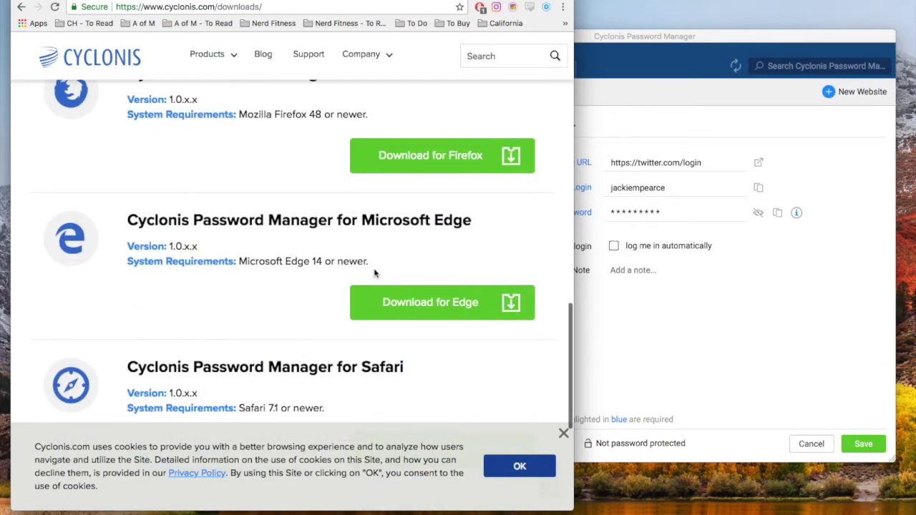
pyautogui.scroll(5, 374, 273)
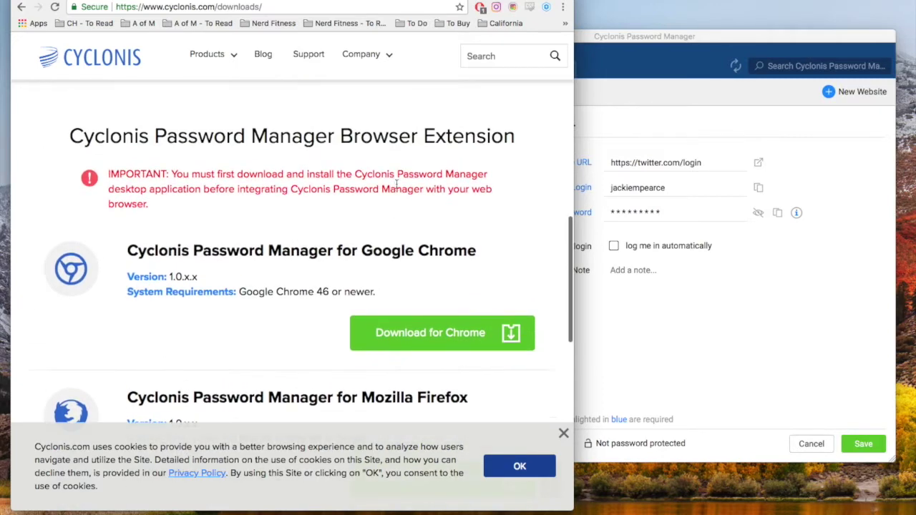
pyautogui.click(546, 7)
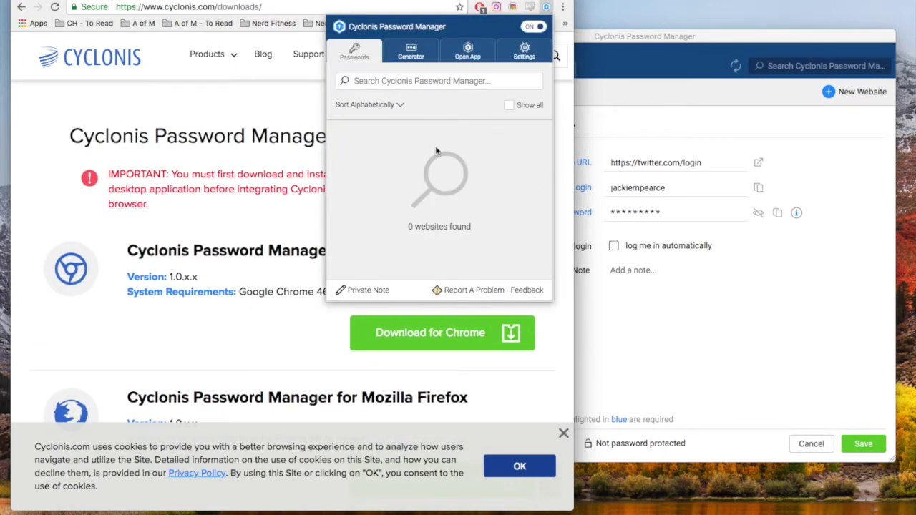
pyautogui.click(547, 7)
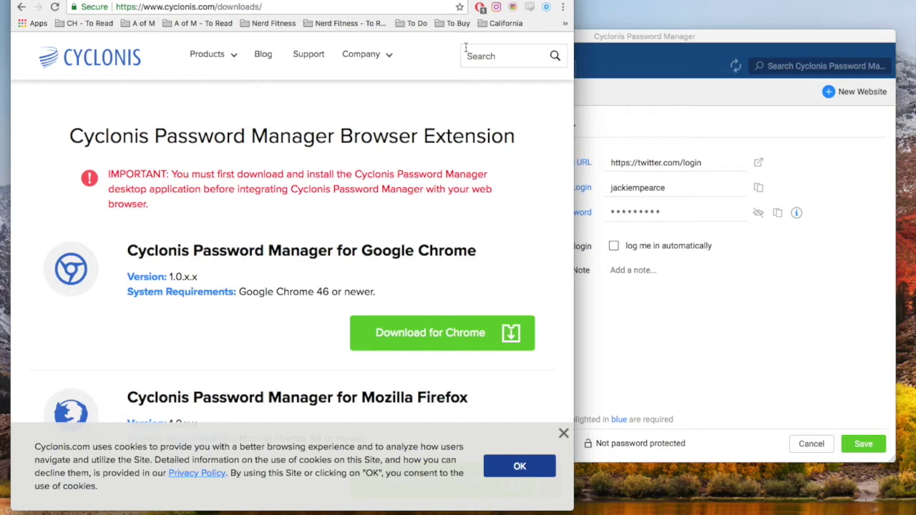
# In the Cyclonis desktop app, try to enable automatic login for the Twitter entry and save the entry.
pyautogui.click(767, 315)
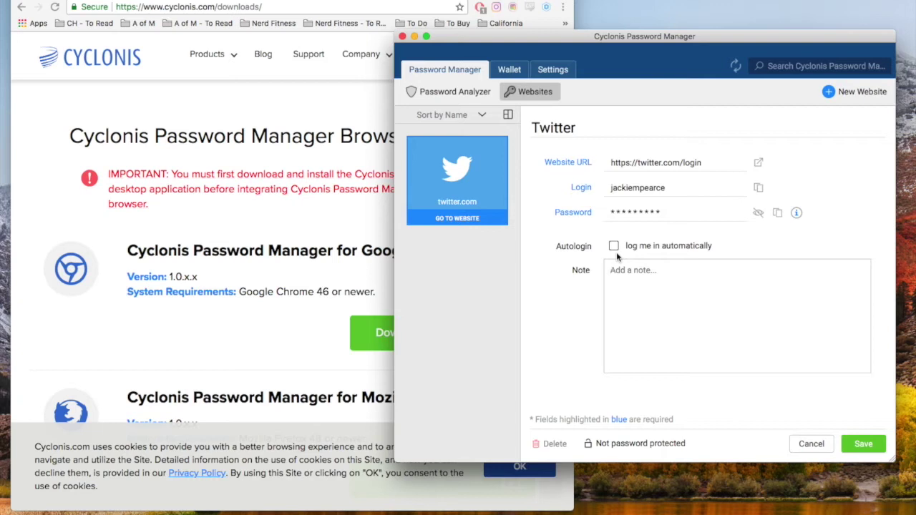
pyautogui.click(614, 247)
pyautogui.click(874, 447)
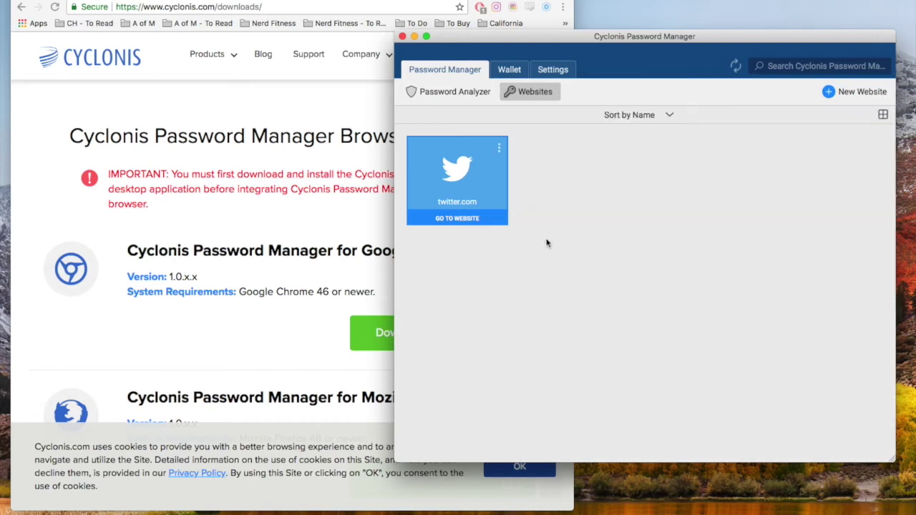
# Switch to the Twitter login page in the browser and sign in with the saved Twitter login offered by the Cyclonis extension.
pyautogui.click(180, 150)
pyautogui.click(258, 2)
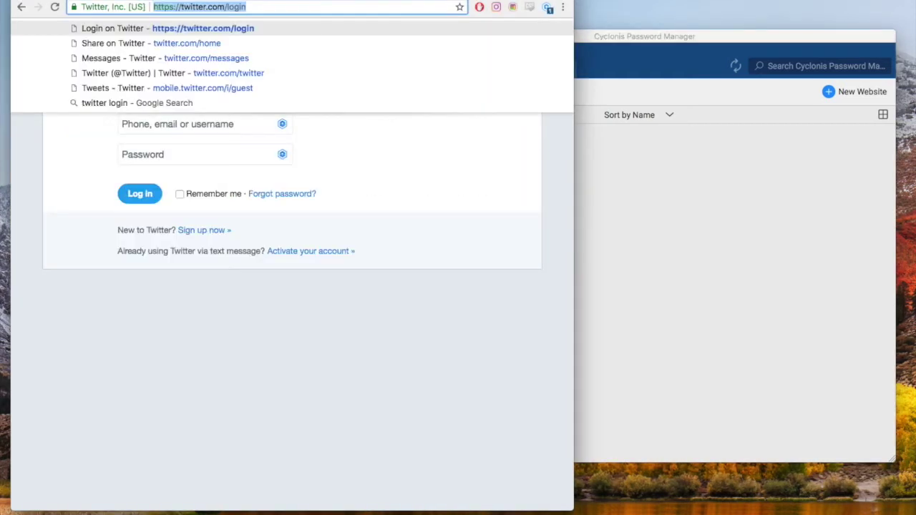
pyautogui.click(59, 149)
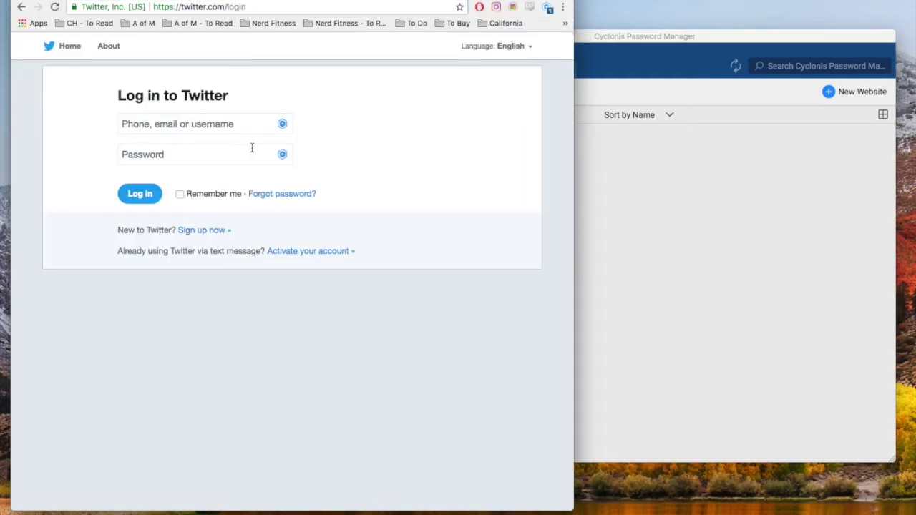
pyautogui.click(283, 125)
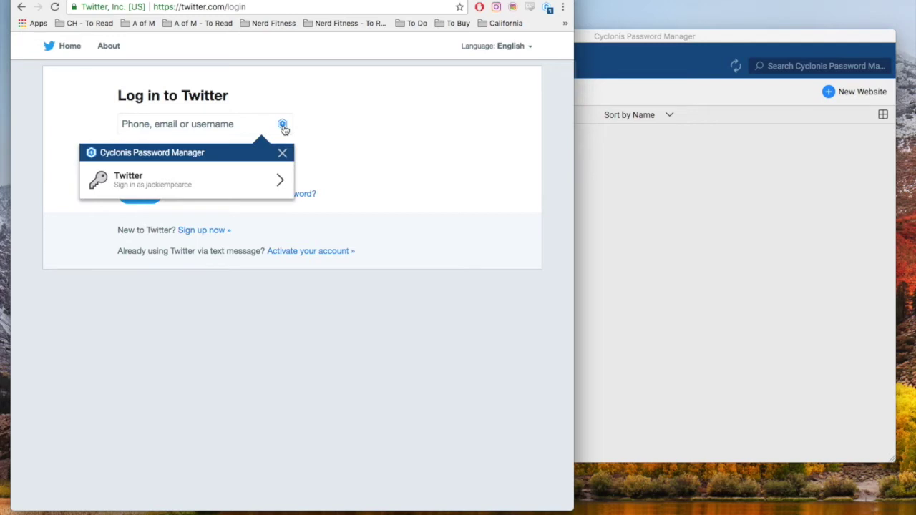
pyautogui.click(224, 176)
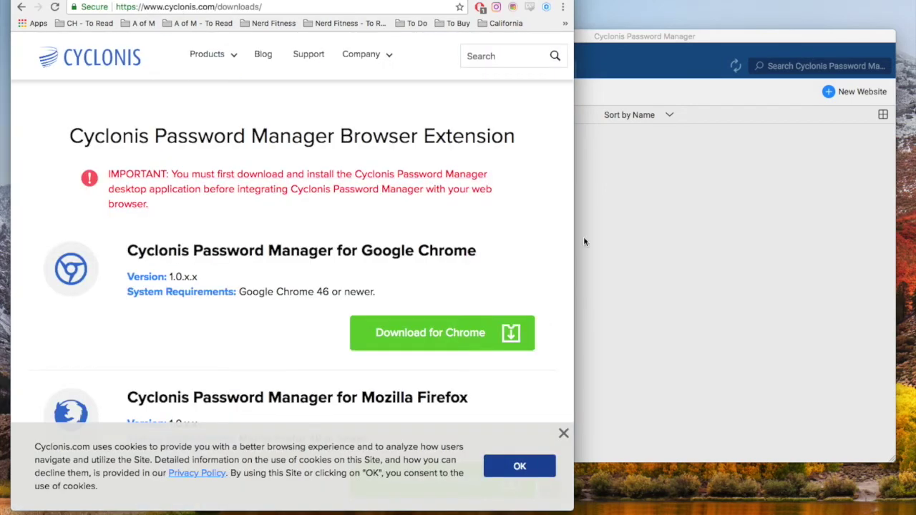
# Return to the Cyclonis desktop app, check the password information of the Twitter entry, and open the Password Analyzer.
pyautogui.click(584, 242)
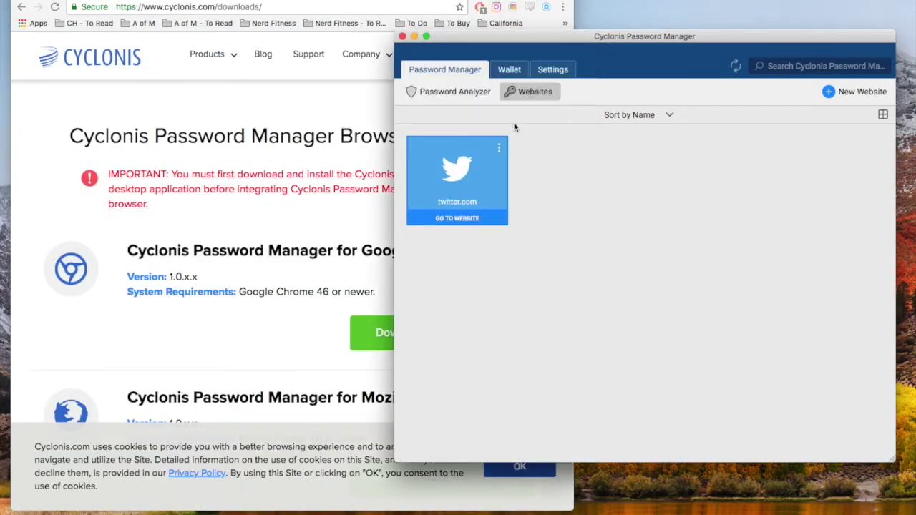
pyautogui.click(455, 194)
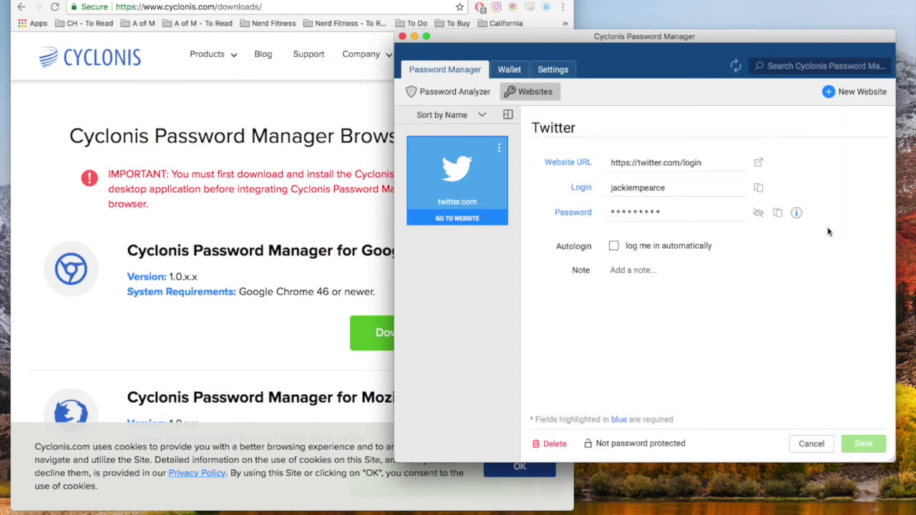
pyautogui.moveTo(796, 213)
pyautogui.click(451, 96)
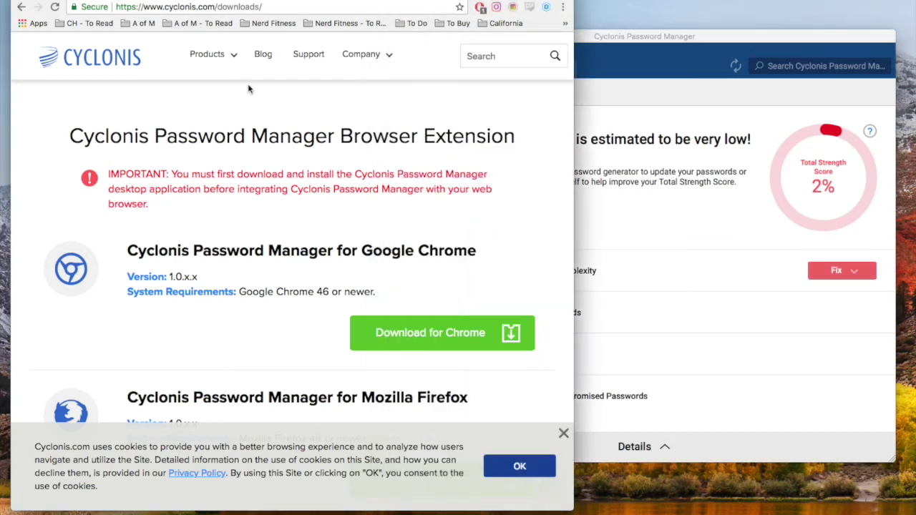
# Switch to Twitter in the browser, log out, and sign back in with the saved Twitter login from the Cyclonis extension.
pyautogui.hotkey('ctrl', 'Tab')
pyautogui.click(494, 45)
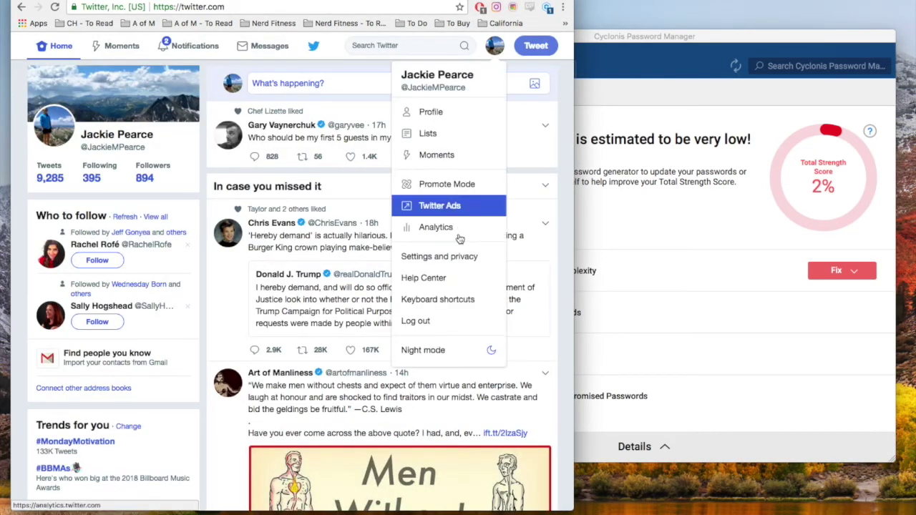
pyautogui.click(425, 323)
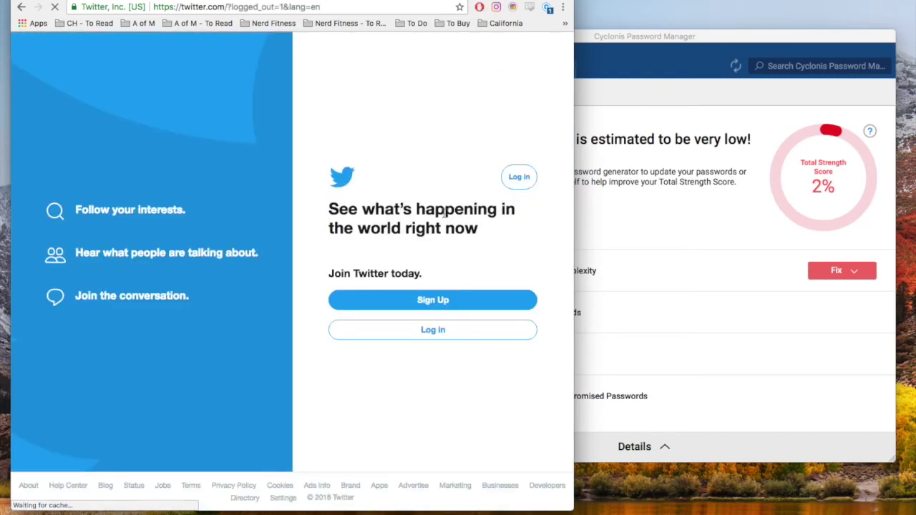
pyautogui.click(519, 178)
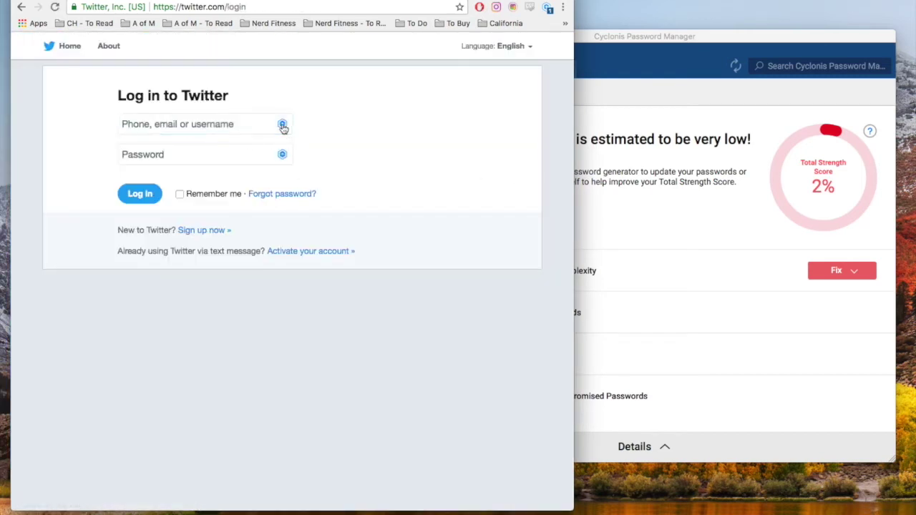
pyautogui.click(282, 124)
pyautogui.click(198, 190)
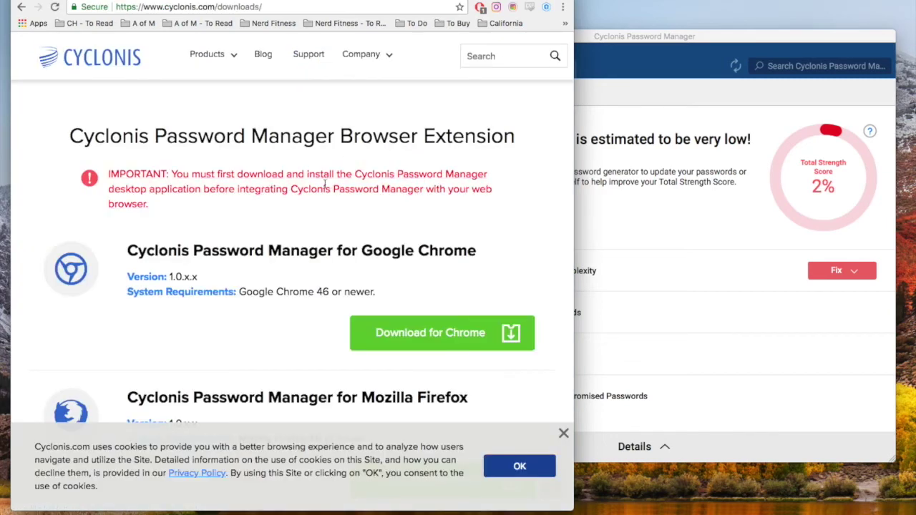
# Back in the Cyclonis desktop app, view the sort options for the saved websites and return to the Password Analyzer.
pyautogui.click(636, 190)
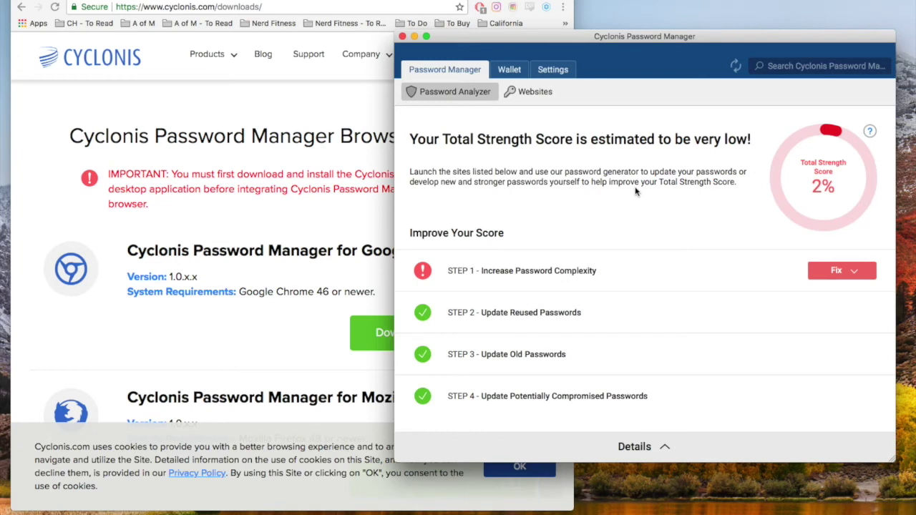
pyautogui.click(516, 98)
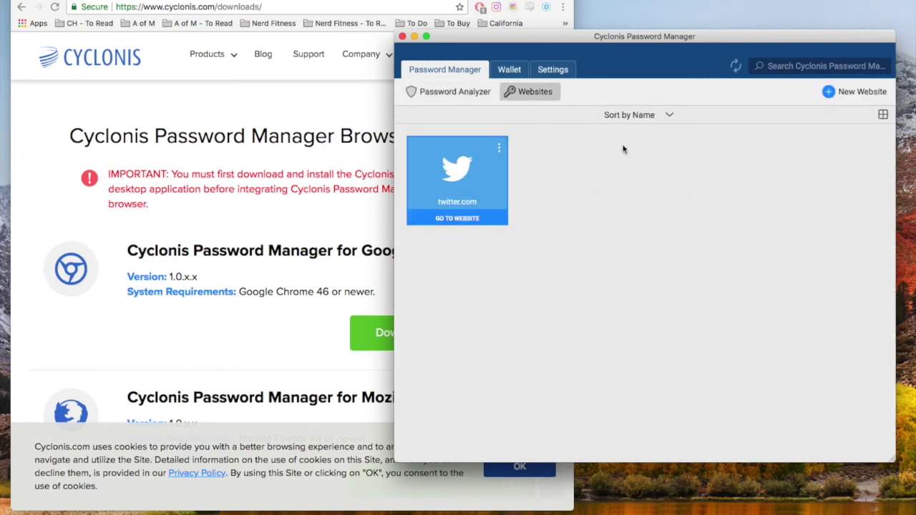
pyautogui.click(630, 115)
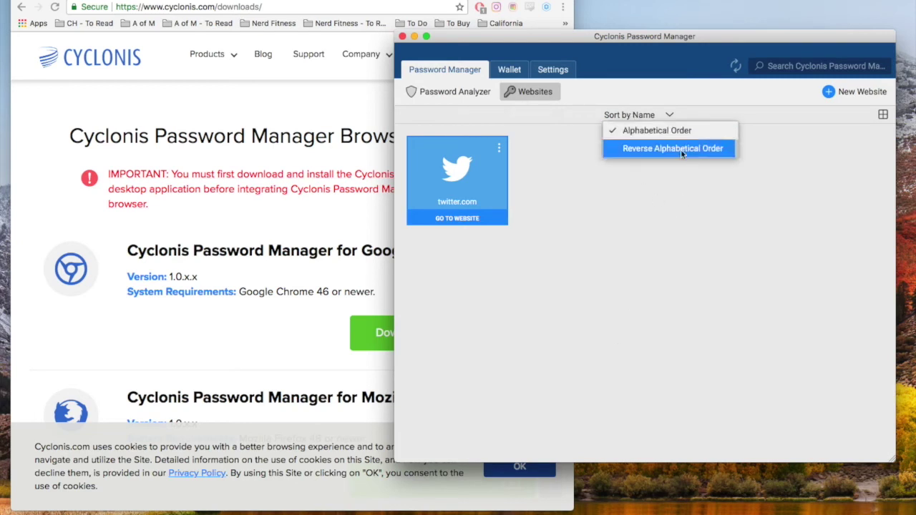
pyautogui.click(568, 205)
pyautogui.click(455, 91)
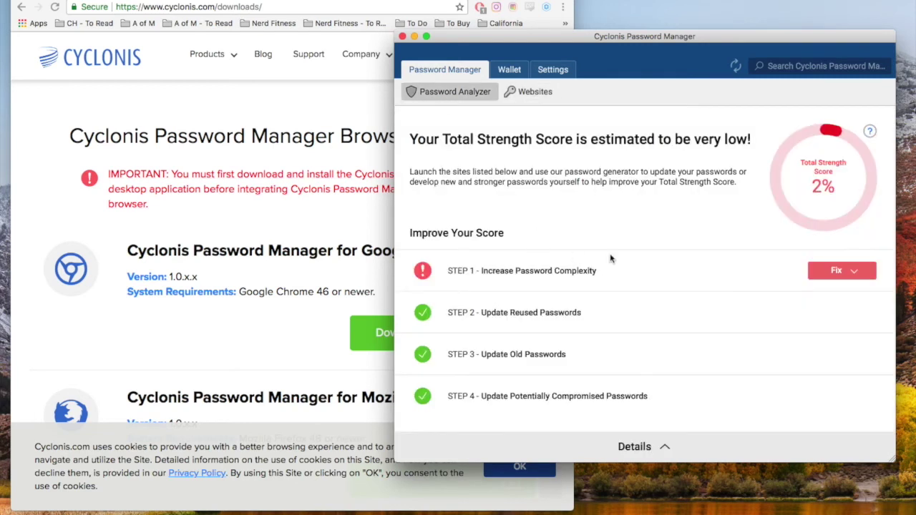
# Look through the Wallet's sections for payment methods, identification, profiles and private notes.
pyautogui.click(509, 71)
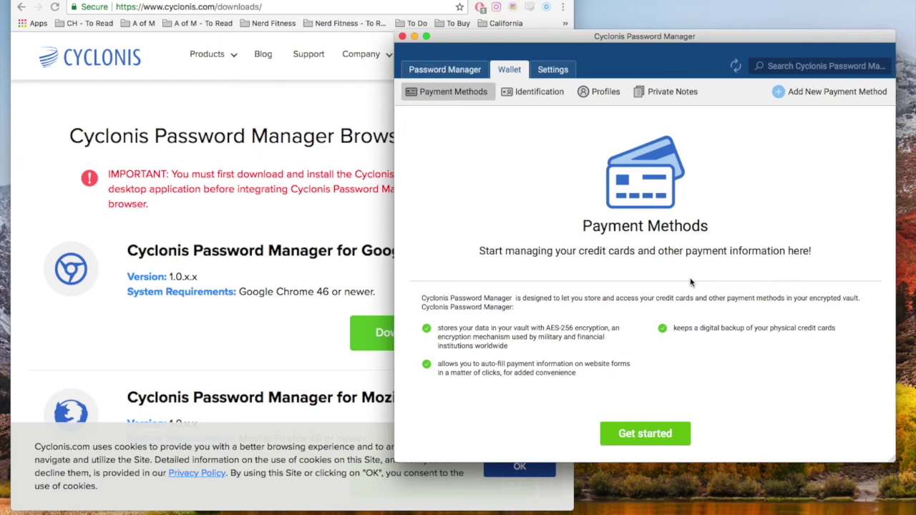
pyautogui.click(552, 94)
pyautogui.click(601, 95)
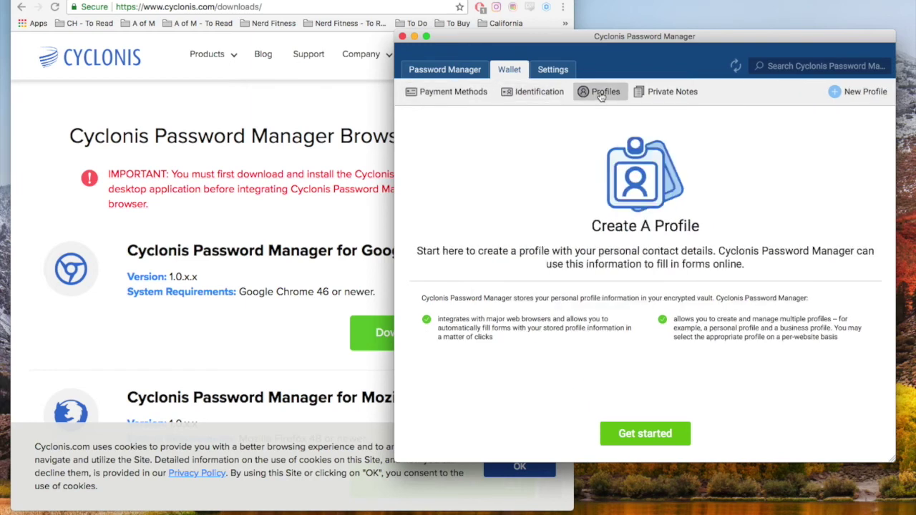
pyautogui.click(684, 100)
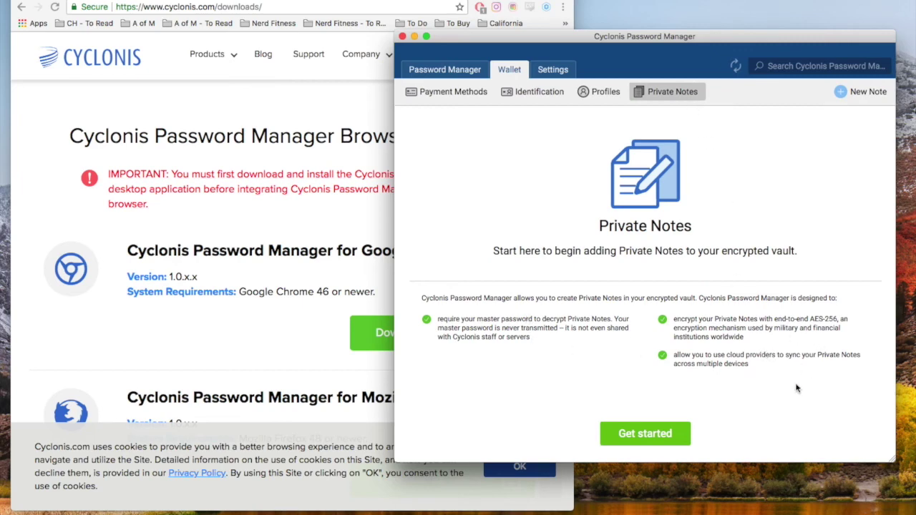
pyautogui.click(459, 98)
# Open the settings and review the account's data location options, authorized devices and browser extension preferences.
pyautogui.click(557, 73)
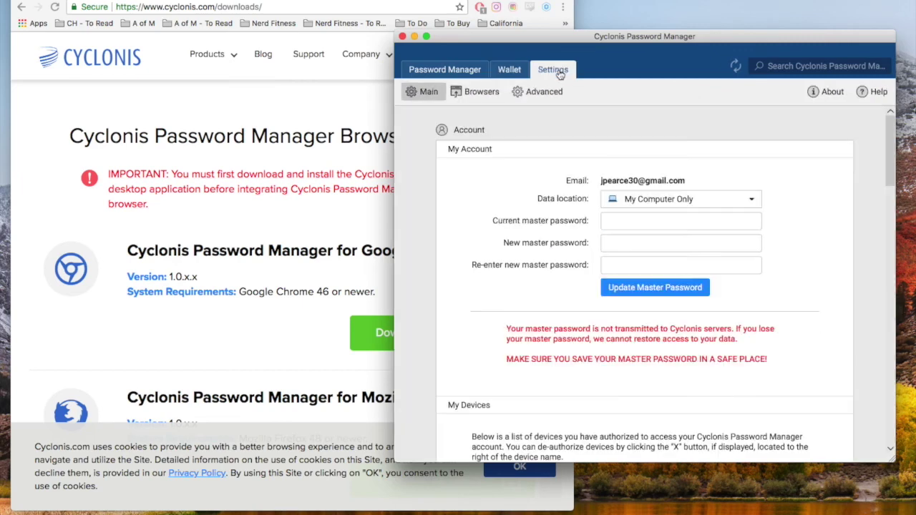
pyautogui.click(639, 204)
pyautogui.click(641, 206)
pyautogui.scroll(-5, 541, 228)
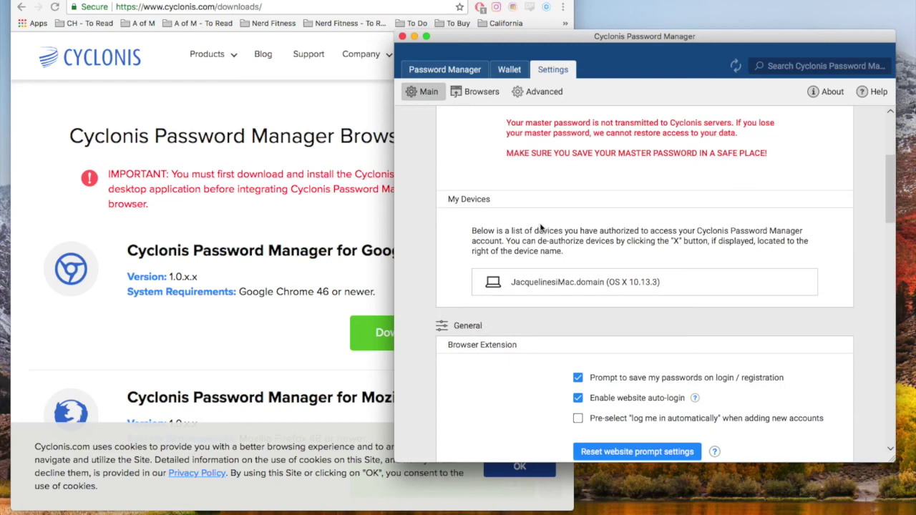
pyautogui.scroll(-5, 438, 274)
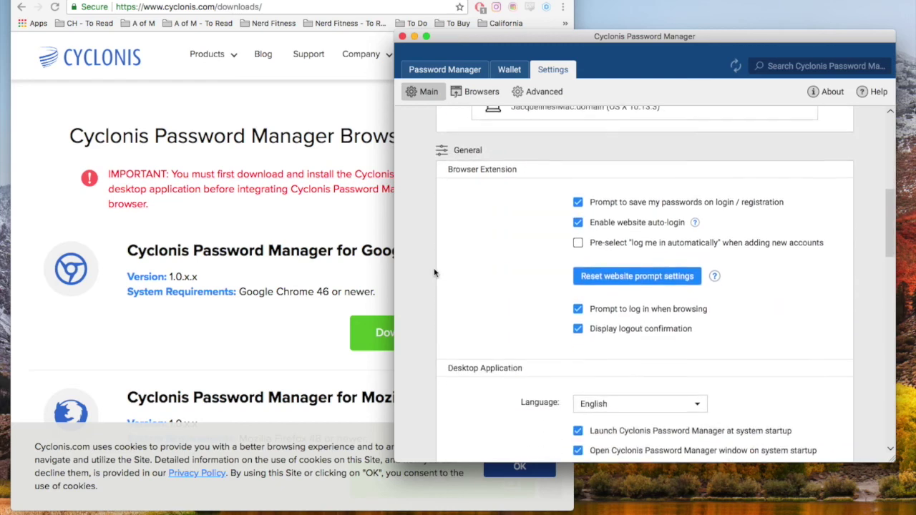
# Review the browser integration settings and the advanced settings for master password, clipboard, logout and two-factor authentication.
pyautogui.scroll(-10, 434, 274)
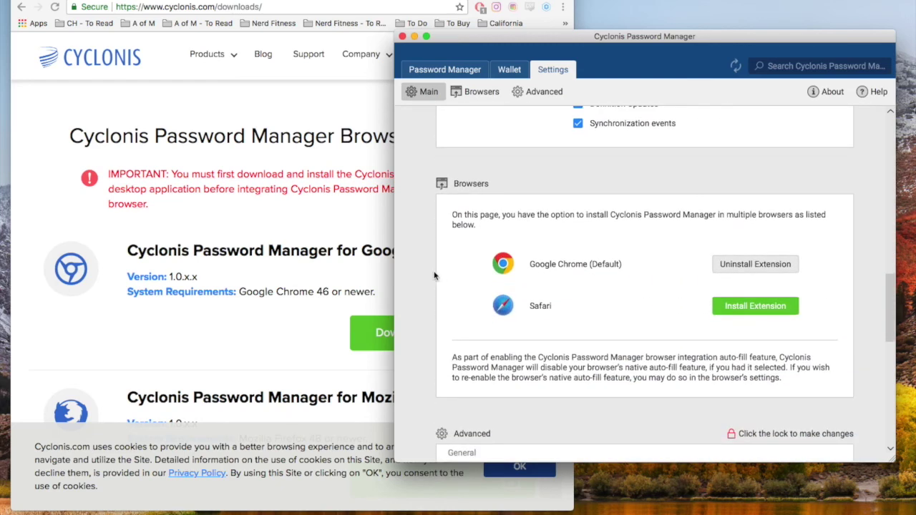
pyautogui.scroll(-1, 434, 274)
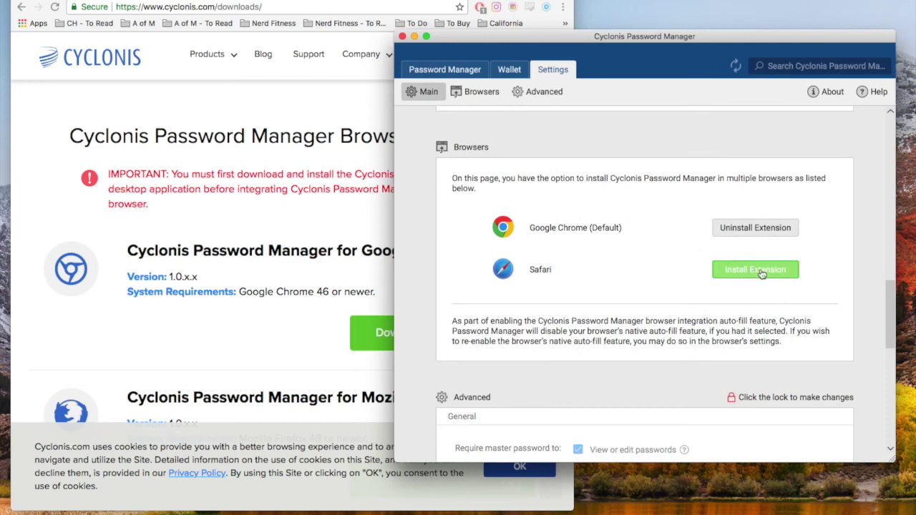
pyautogui.scroll(-7, 614, 266)
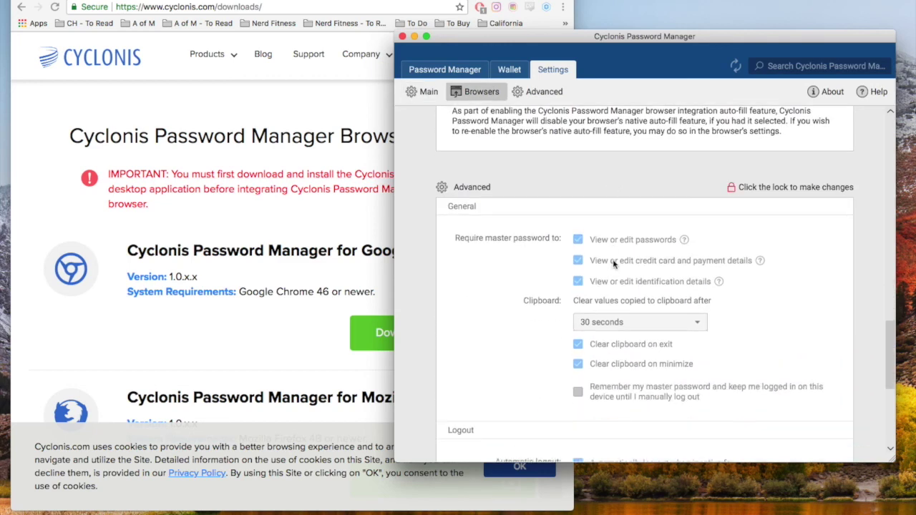
pyautogui.scroll(-6, 655, 315)
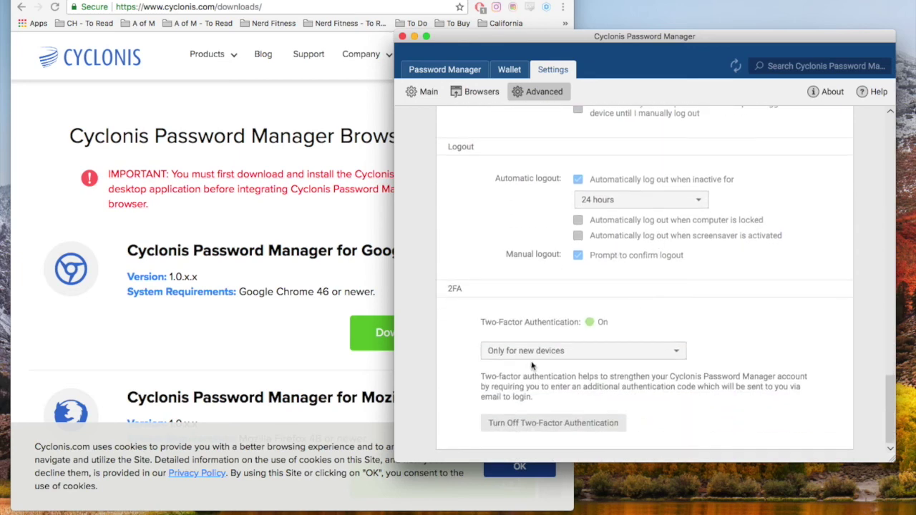
pyautogui.scroll(15, 555, 372)
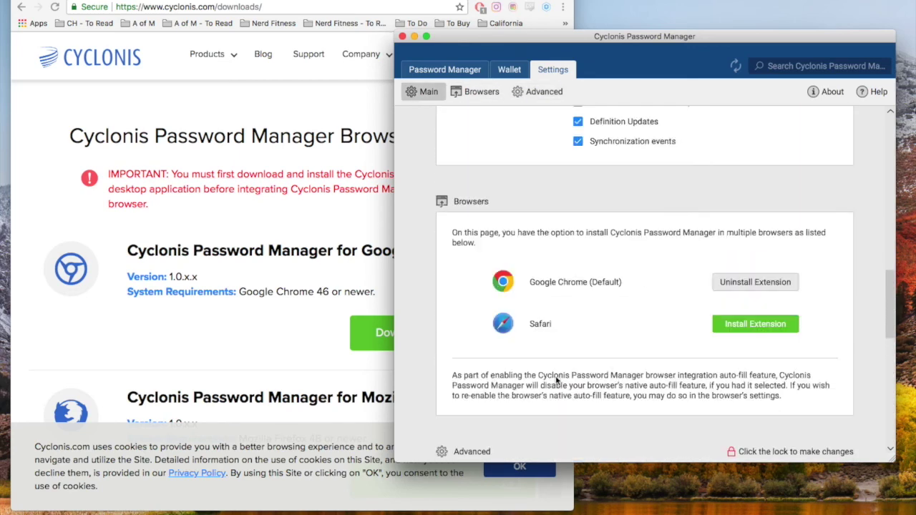
pyautogui.scroll(4, 556, 381)
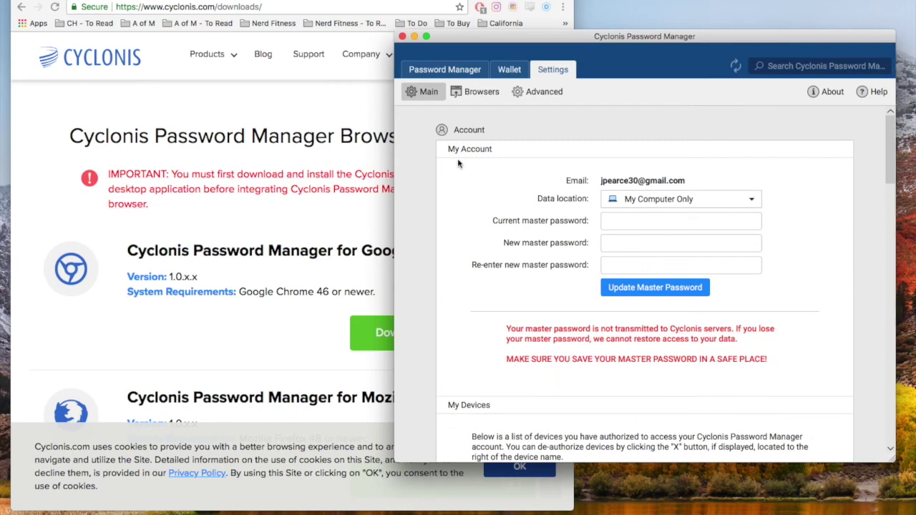
# Return to the saved websites in the password manager, and switch to the browser to open the Cyclonis homepage.
pyautogui.click(435, 70)
pyautogui.moveTo(467, 41); pyautogui.dragTo(462, 31)
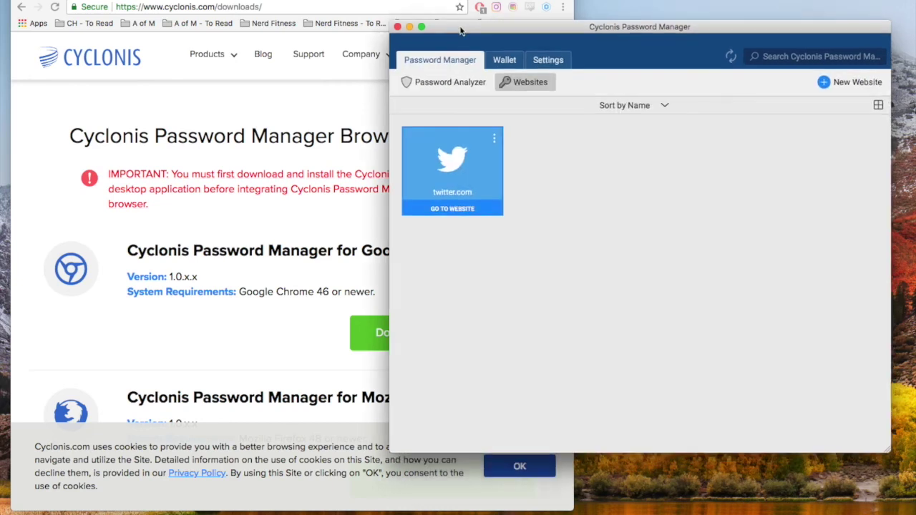
pyautogui.click(198, 138)
pyautogui.click(88, 51)
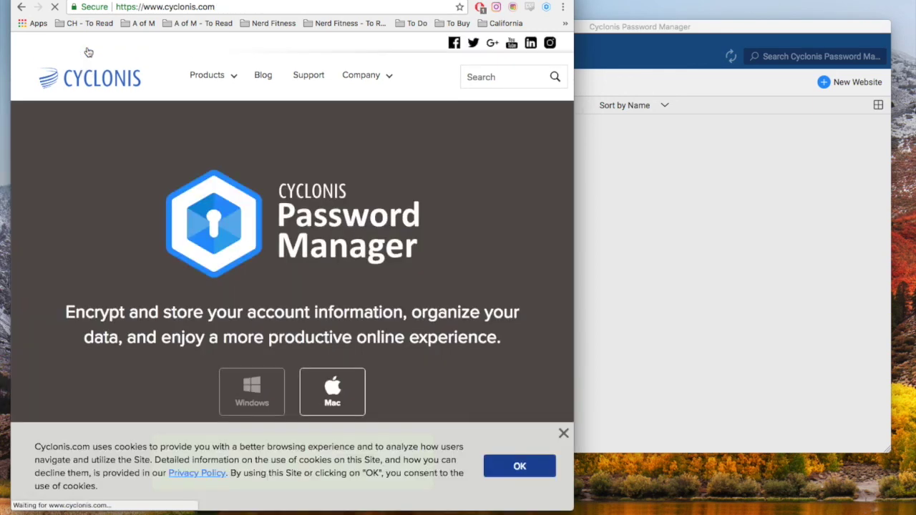
# Look through the Cyclonis homepage from the Mac download section past the introductory video to the data breach statistics.
pyautogui.scroll(-15, 438, 209)
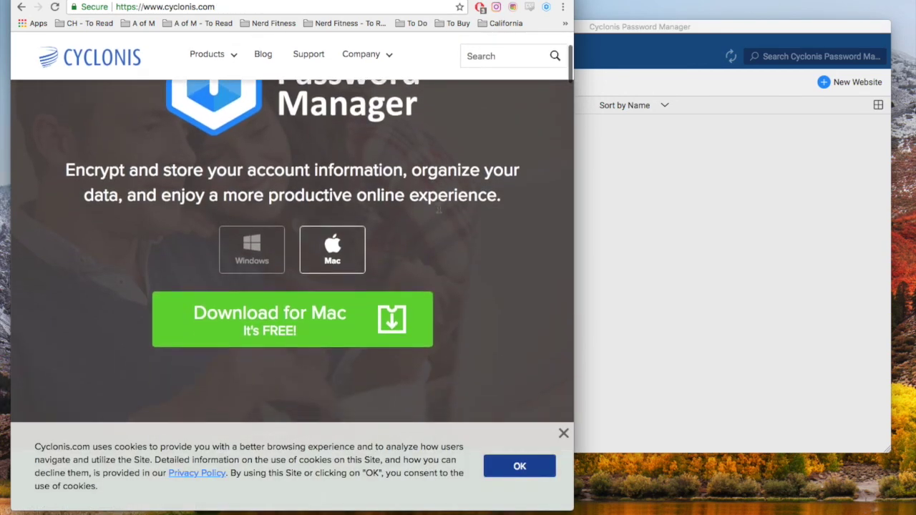
pyautogui.scroll(-5, 433, 209)
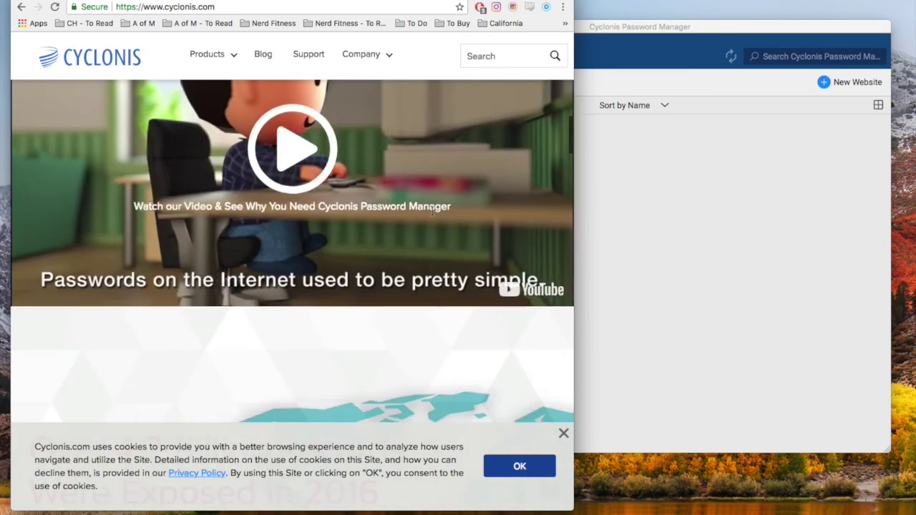
pyautogui.scroll(2, 434, 213)
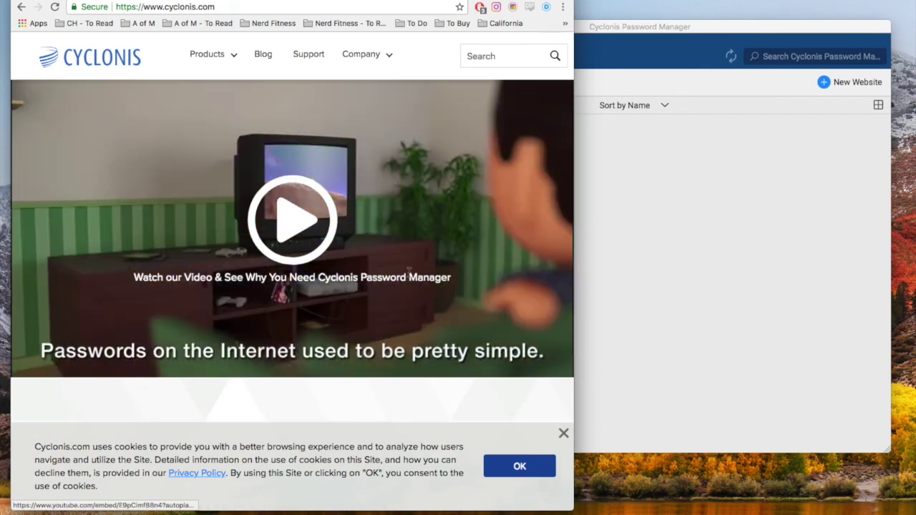
pyautogui.scroll(2, 337, 244)
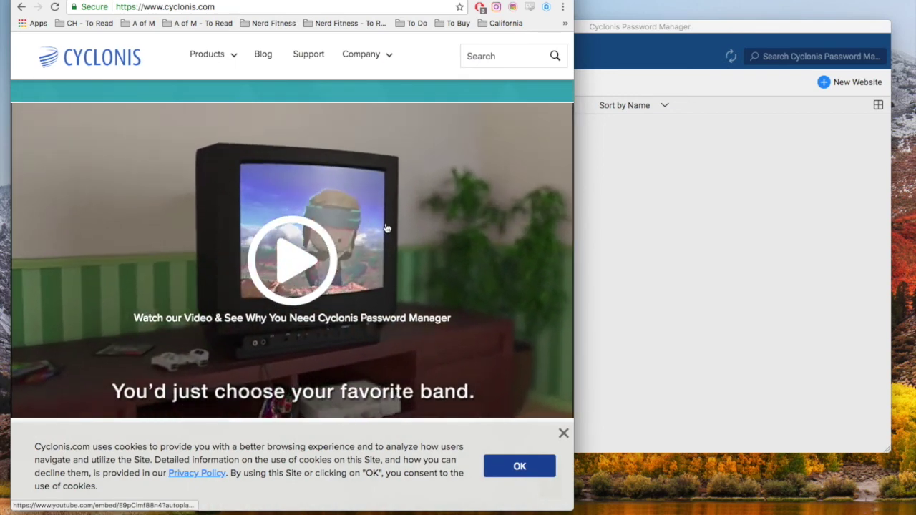
pyautogui.scroll(-5, 385, 358)
pyautogui.scroll(-4, 384, 358)
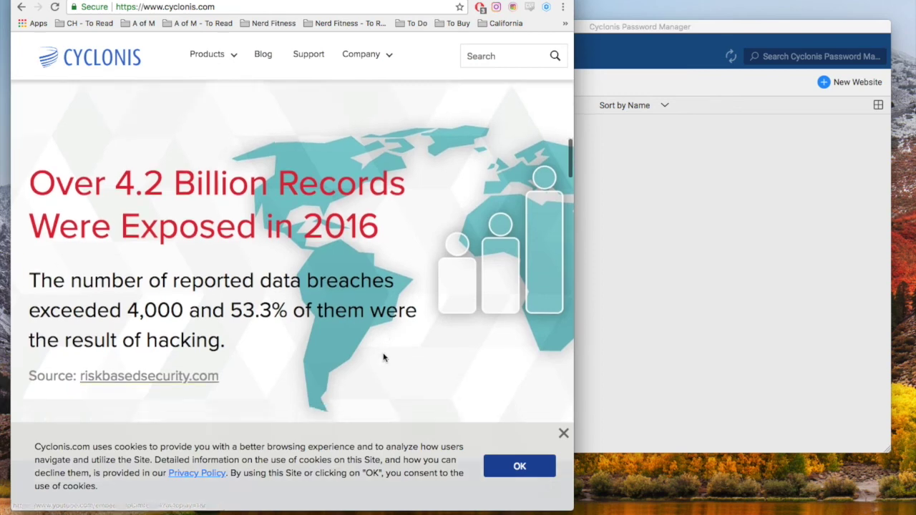